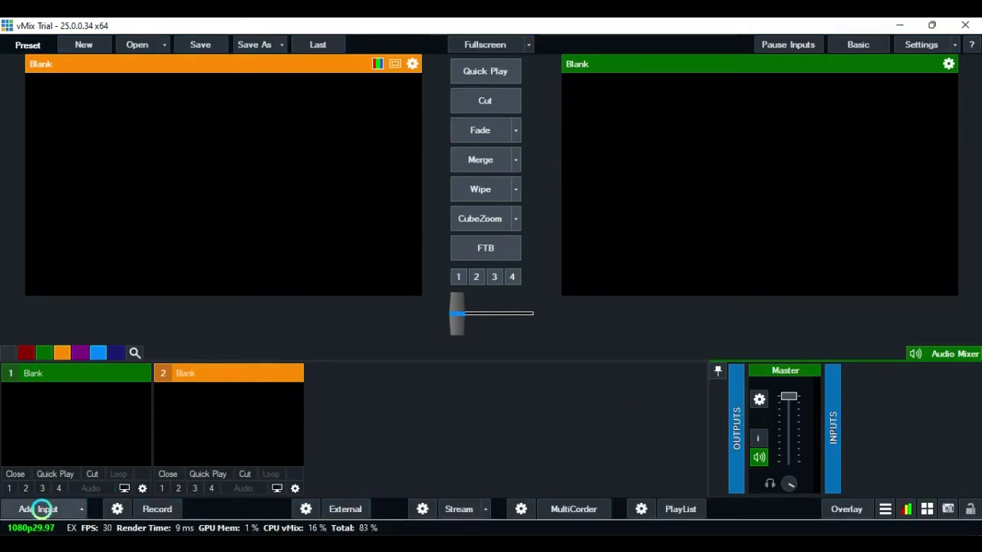
Step: Add the Your Goodness .mp4 from the recent files list as video input 1
{"action": "left_click", "coordinate": [42, 509]}
{"action": "left_click", "coordinate": [42, 510]}
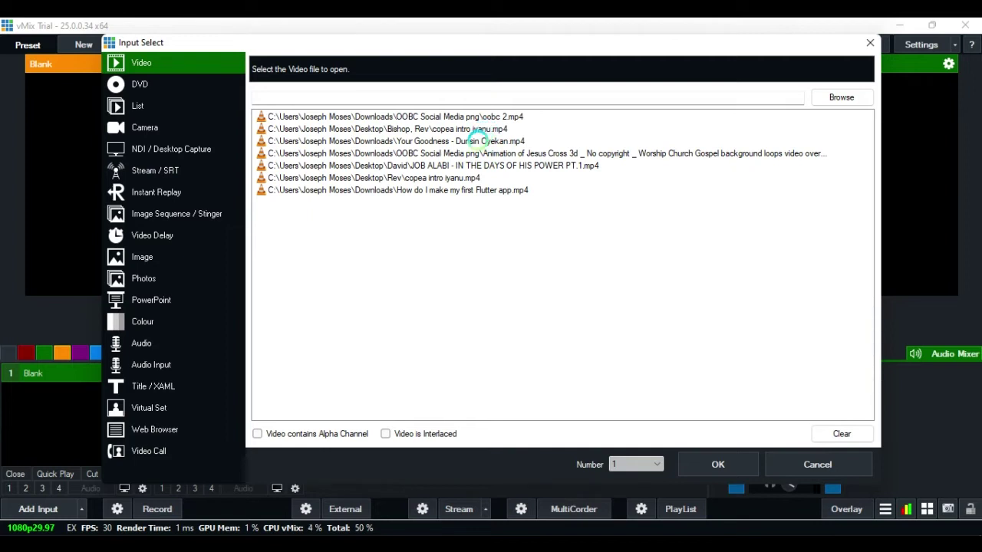
{"action": "left_click", "coordinate": [477, 141]}
{"action": "left_click", "coordinate": [716, 465]}
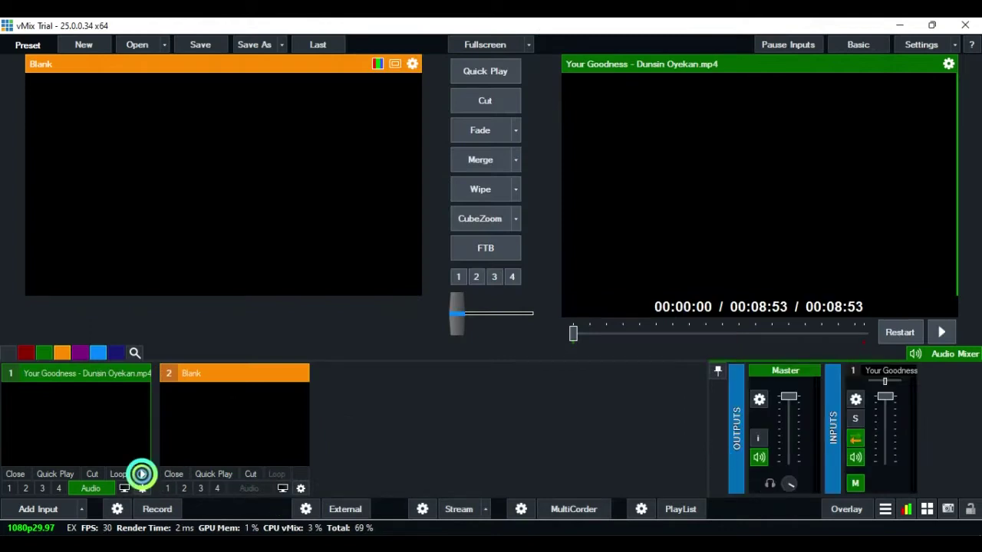
Step: Play input 1 (Your Goodness), send it to Preview, and turn its Audio off
{"action": "left_click", "coordinate": [142, 474]}
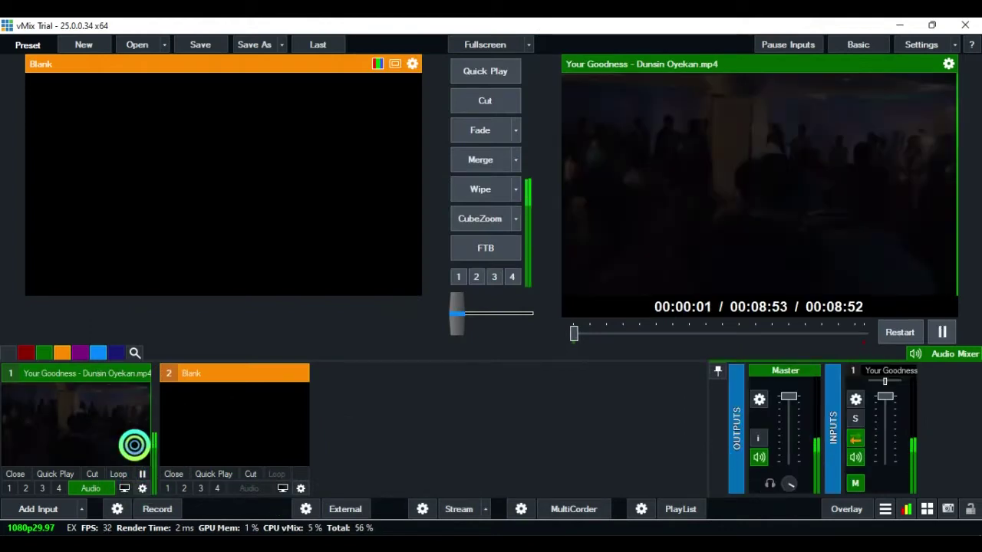
{"action": "left_click", "coordinate": [133, 449]}
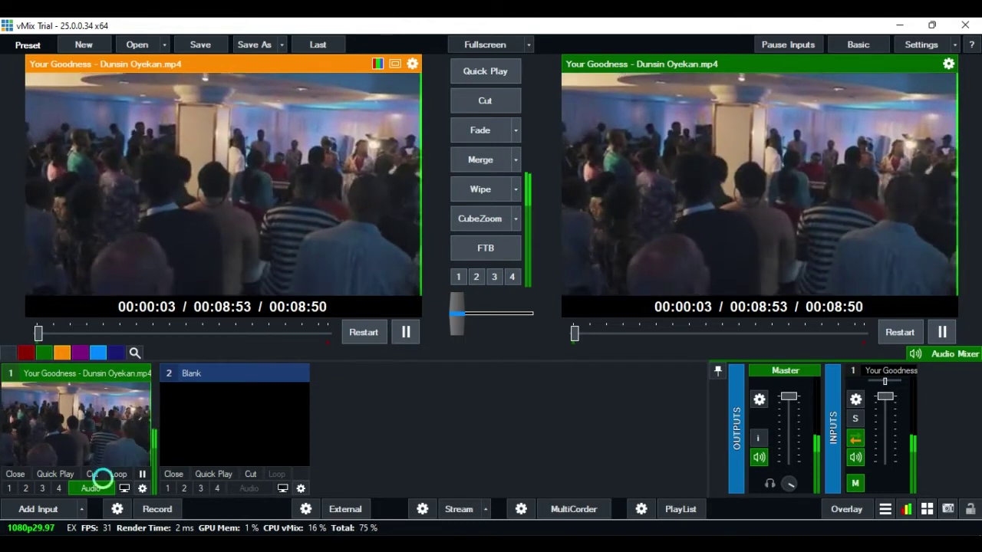
{"action": "left_click", "coordinate": [92, 487]}
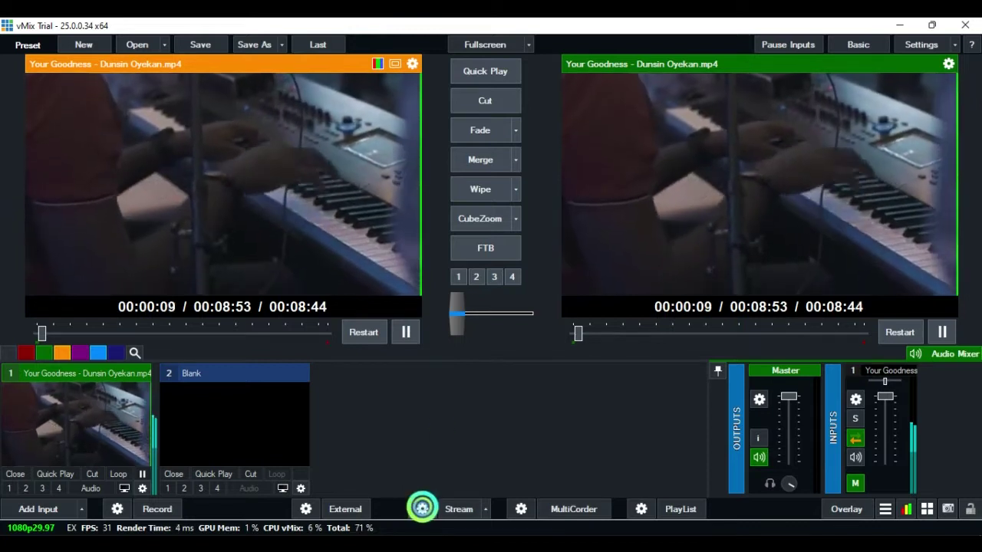
Step: Open Streaming Settings for Facebook and check the Quality presets, keeping H264 720p 2.5mbps AAC 128kbps
{"action": "left_click", "coordinate": [422, 508]}
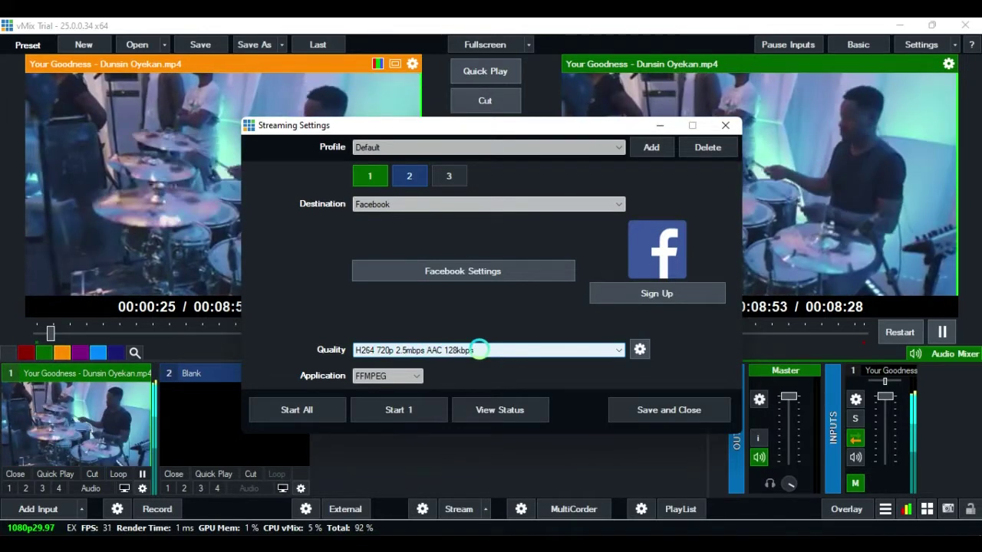
{"action": "left_click", "coordinate": [484, 350]}
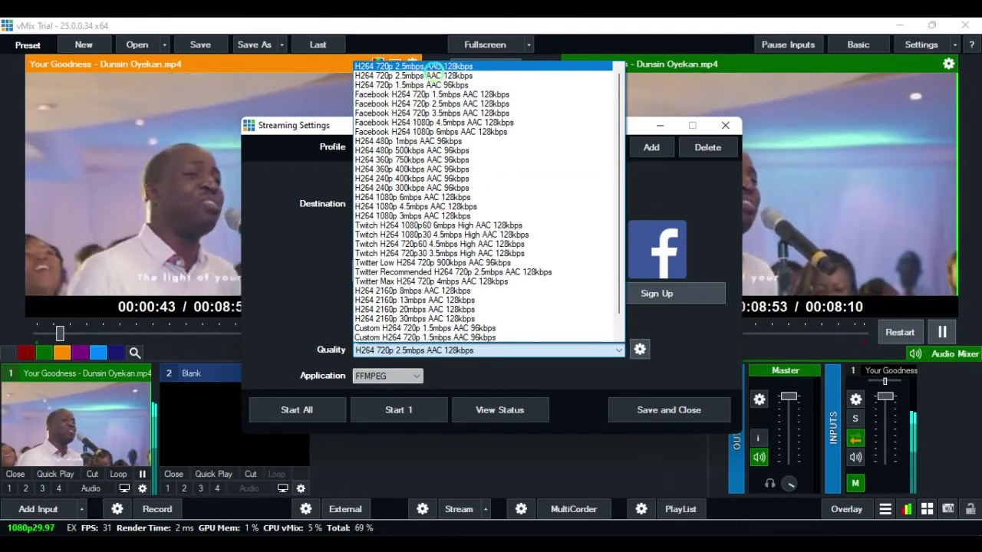
{"action": "left_click", "coordinate": [627, 380]}
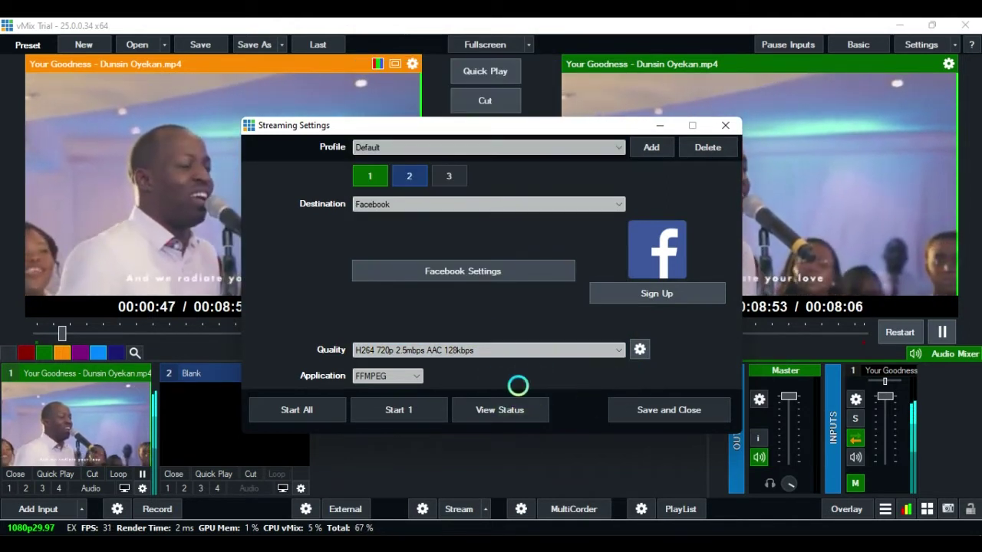
Step: In Streaming Quality, change the video bit rate from 2500 to 2000
{"action": "left_click", "coordinate": [641, 348]}
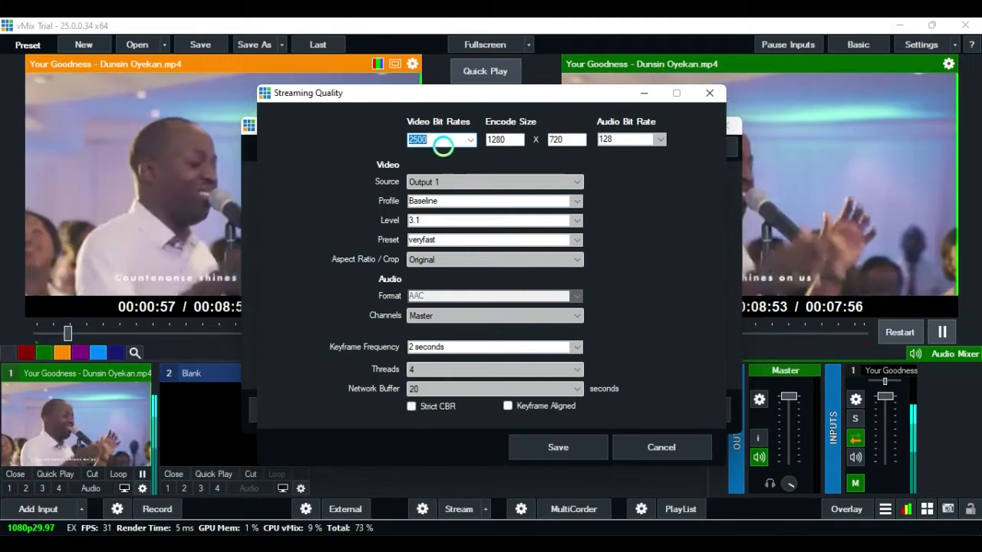
{"action": "left_click", "coordinate": [438, 140]}
{"action": "key", "text": "BackSpace"}
{"action": "key", "text": "BackSpace"}
{"action": "key", "text": "BackSpace"}
{"action": "type", "text": "00"}
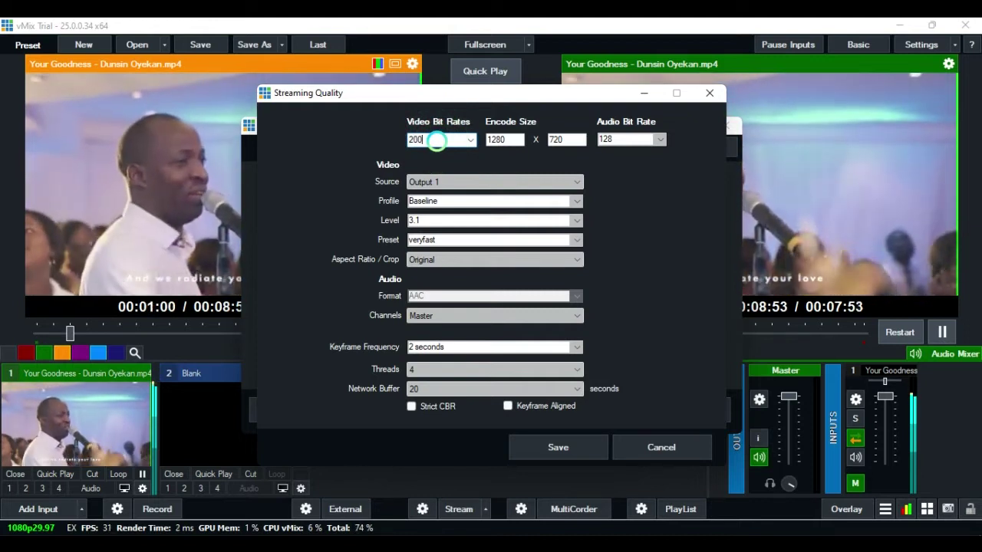
{"action": "type", "text": "0"}
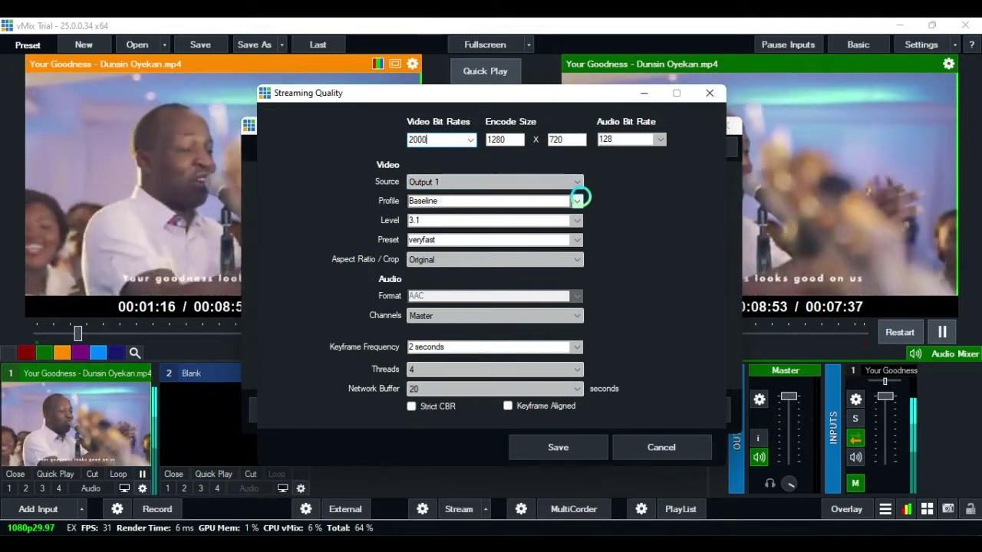
Step: Set Profile to High, Level to 5.1 and Preset to veryslow
{"action": "left_click", "coordinate": [577, 200]}
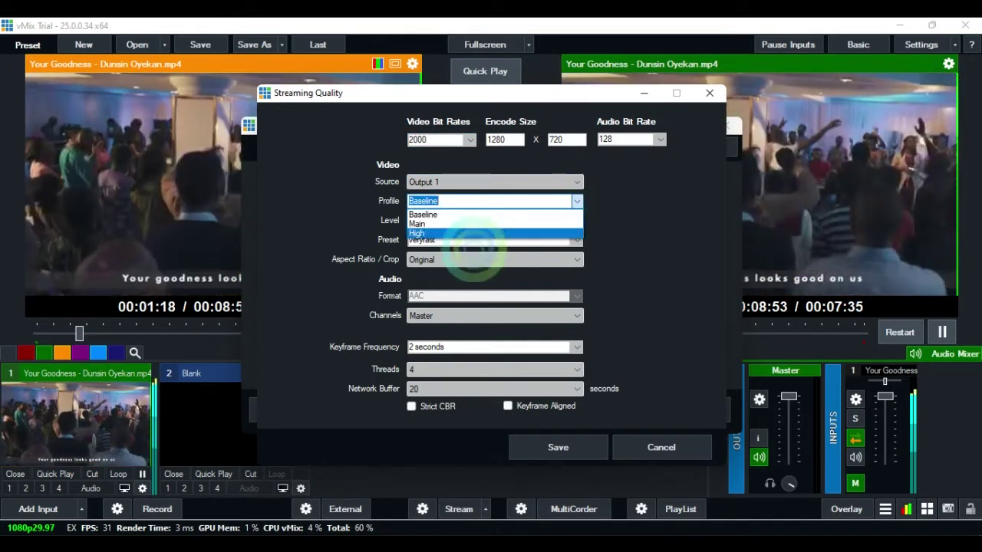
{"action": "left_click", "coordinate": [432, 230]}
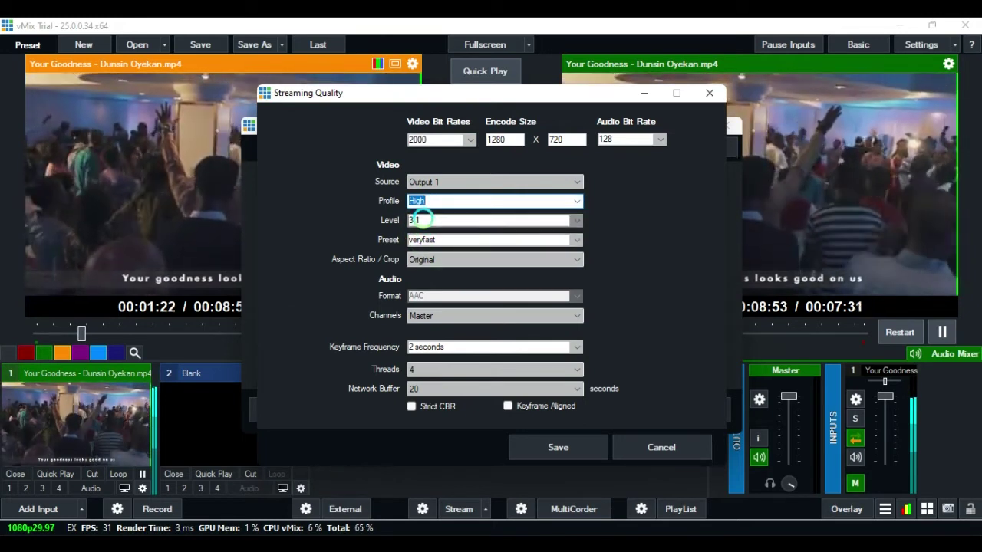
{"action": "left_click", "coordinate": [577, 220]}
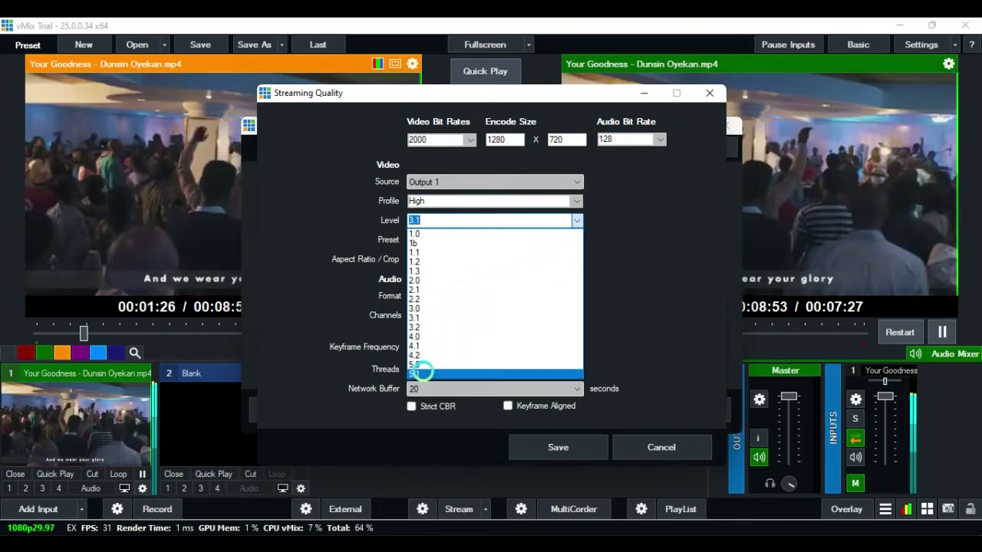
{"action": "left_click", "coordinate": [420, 373]}
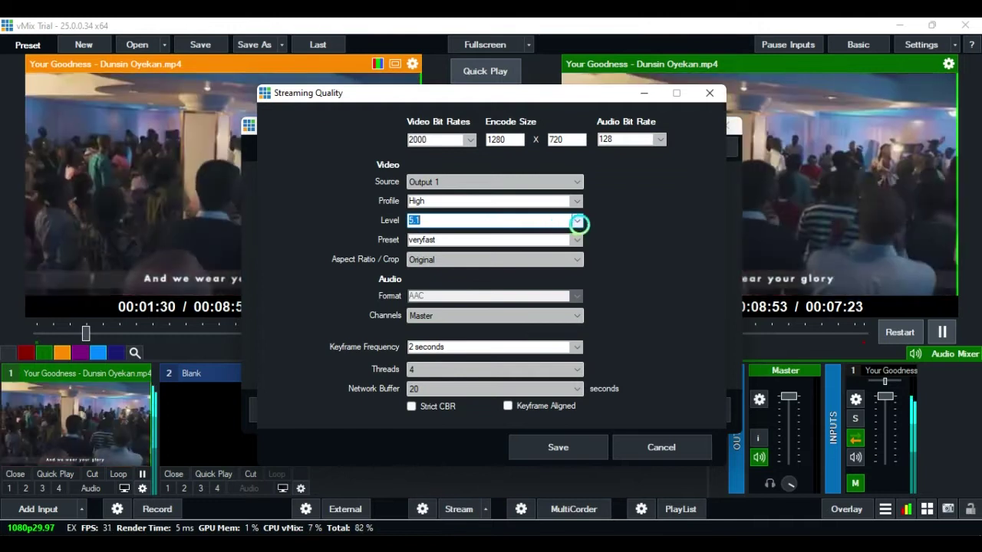
{"action": "left_click", "coordinate": [577, 238]}
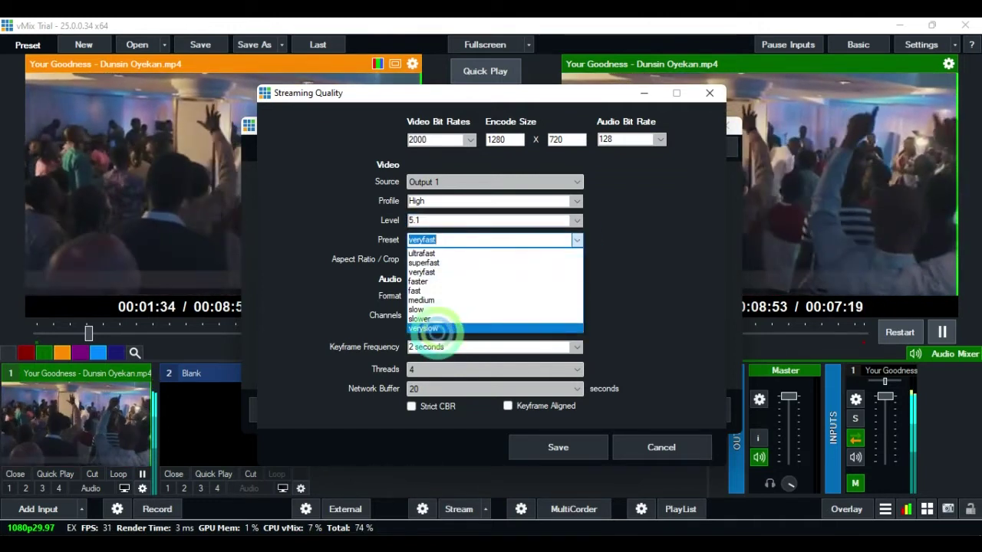
{"action": "left_click", "coordinate": [434, 329]}
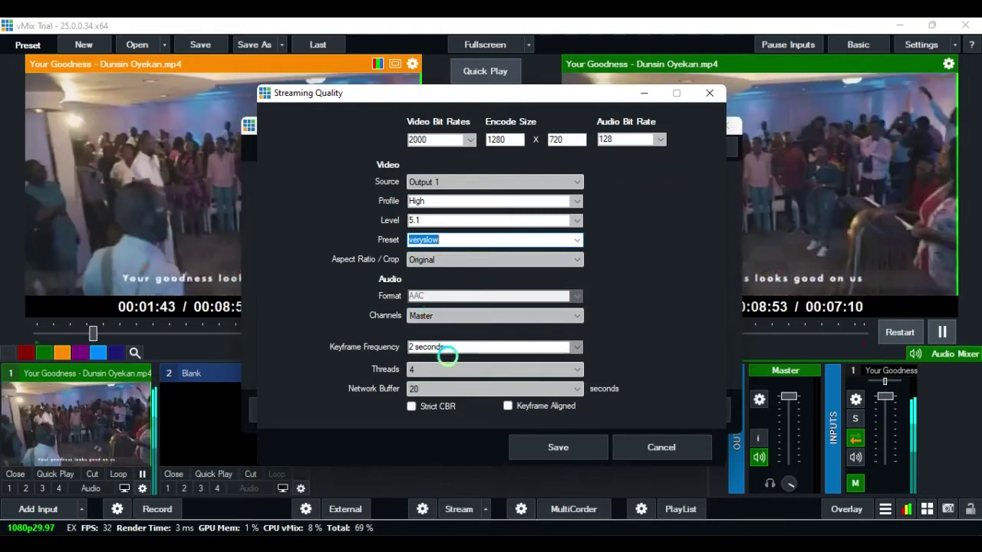
Step: Choose 12 threads and a 60-second network buffer, then save, giving H264 720p 2mbps quality
{"action": "left_click", "coordinate": [494, 371]}
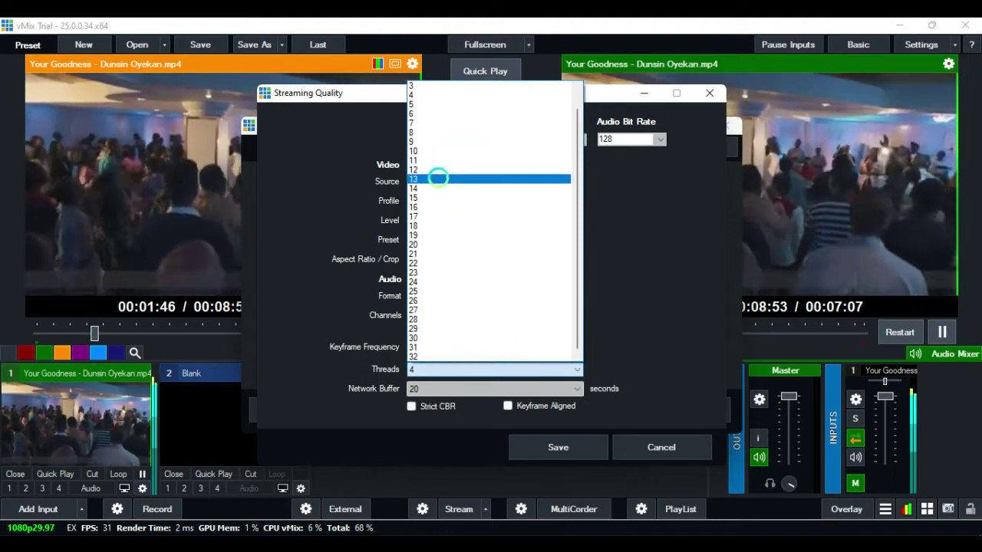
{"action": "left_click", "coordinate": [435, 170]}
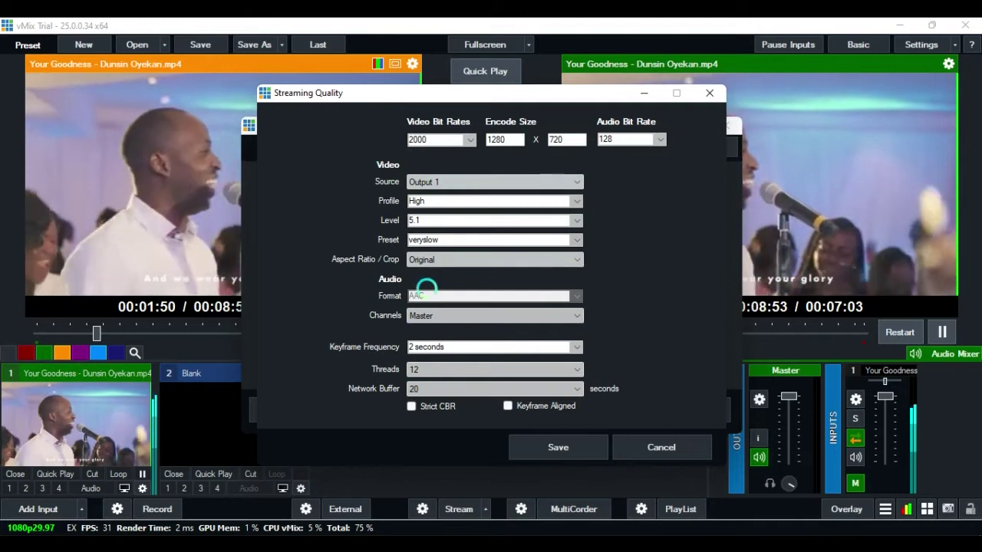
{"action": "left_click", "coordinate": [448, 389]}
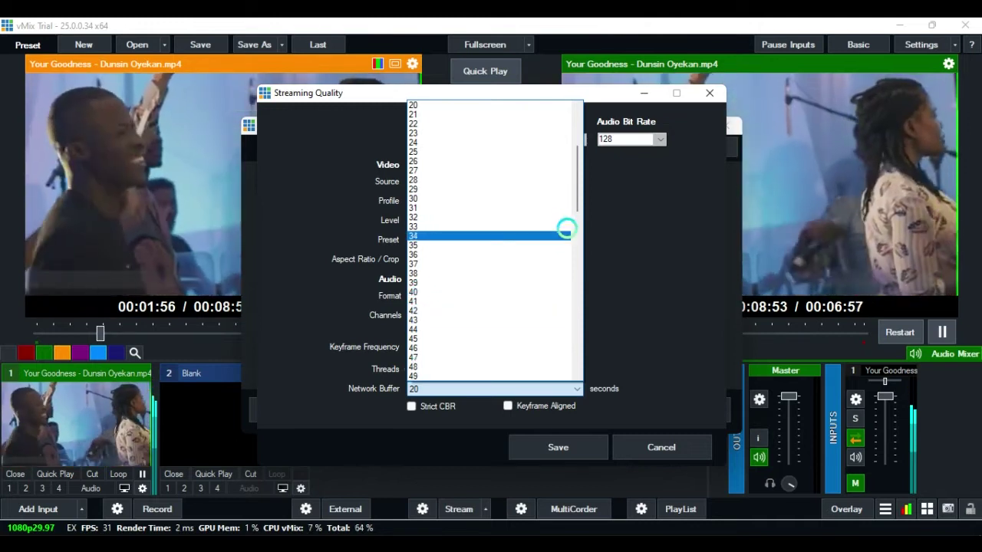
{"action": "left_click_drag", "start_coordinate": [578, 181], "coordinate": [567, 239]}
{"action": "left_click", "coordinate": [421, 320]}
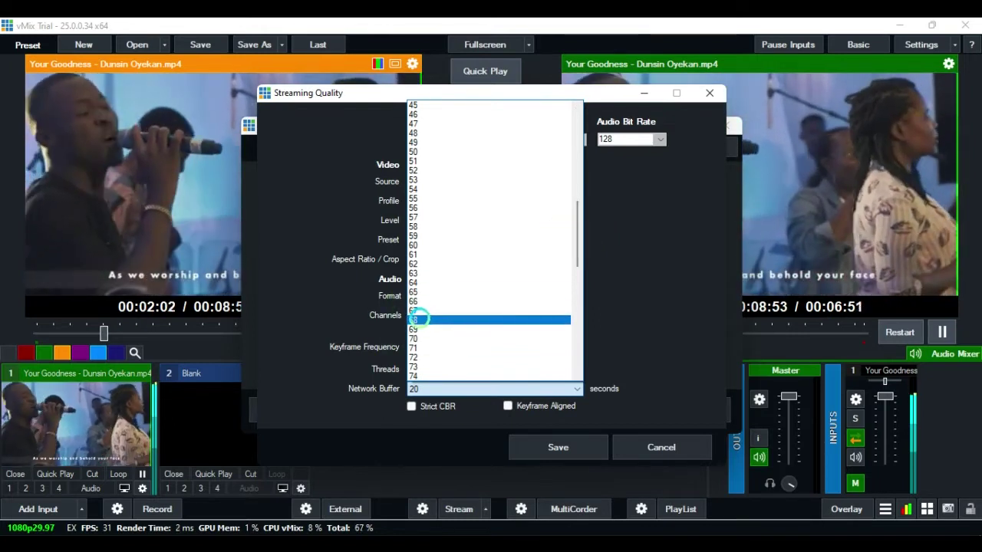
{"action": "left_click", "coordinate": [417, 245]}
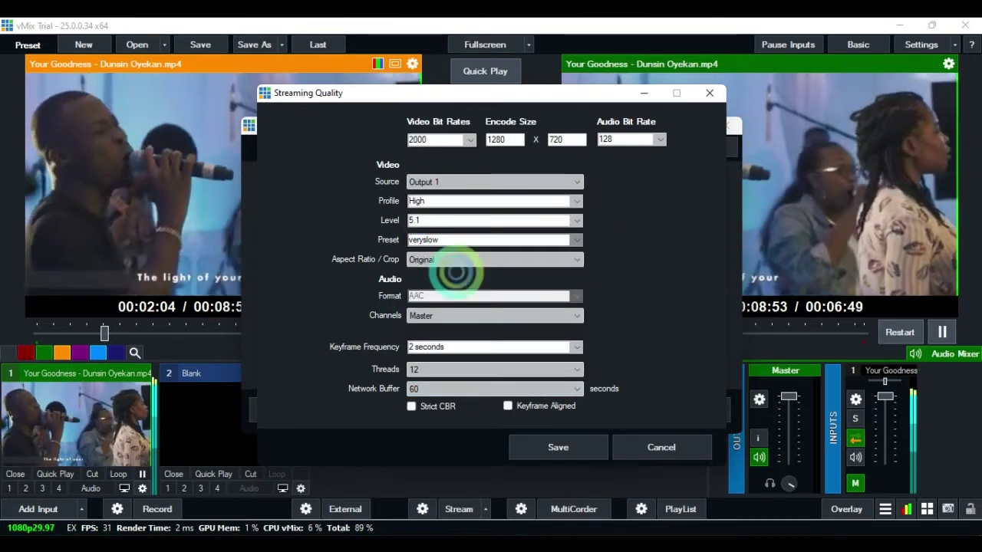
{"action": "left_click", "coordinate": [558, 447]}
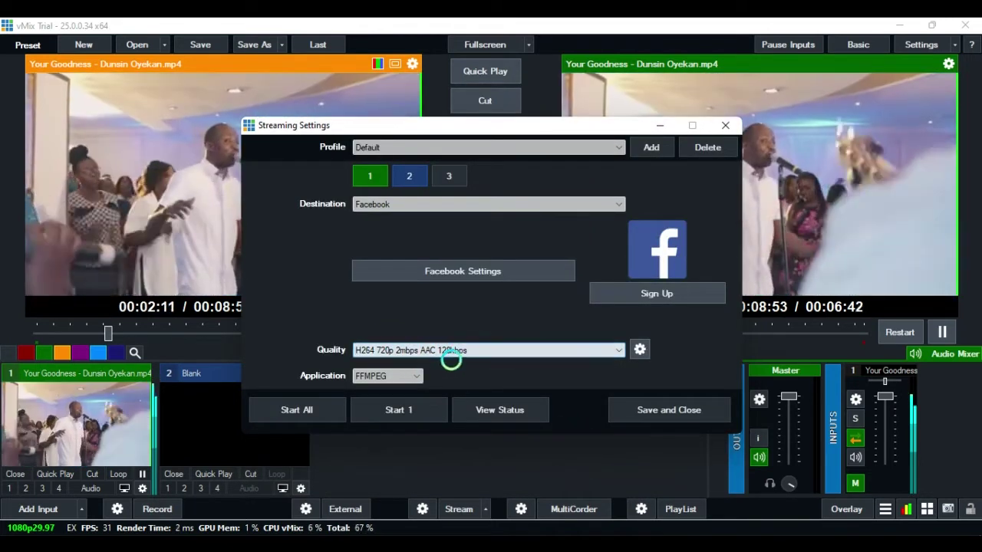
{"action": "left_click", "coordinate": [403, 408]}
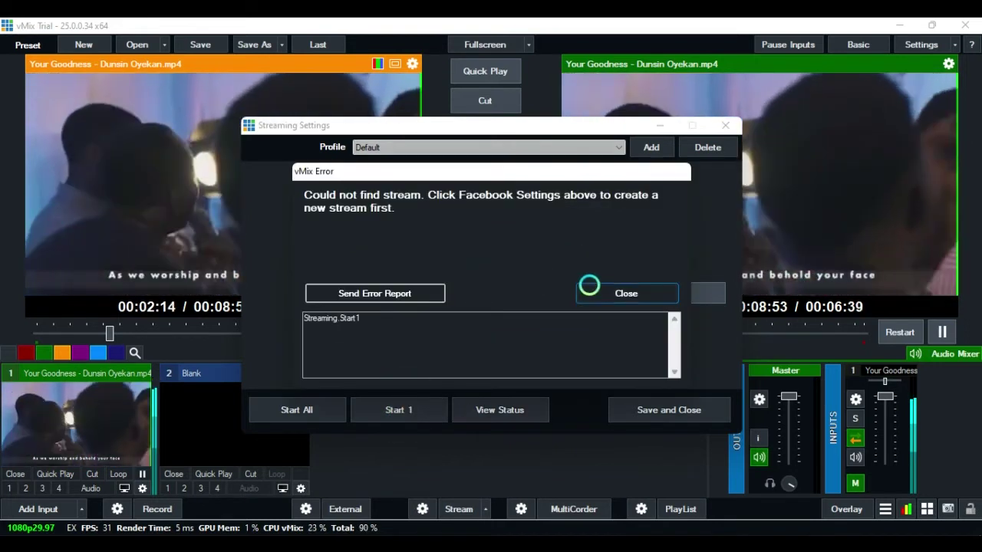
{"action": "left_click", "coordinate": [612, 295]}
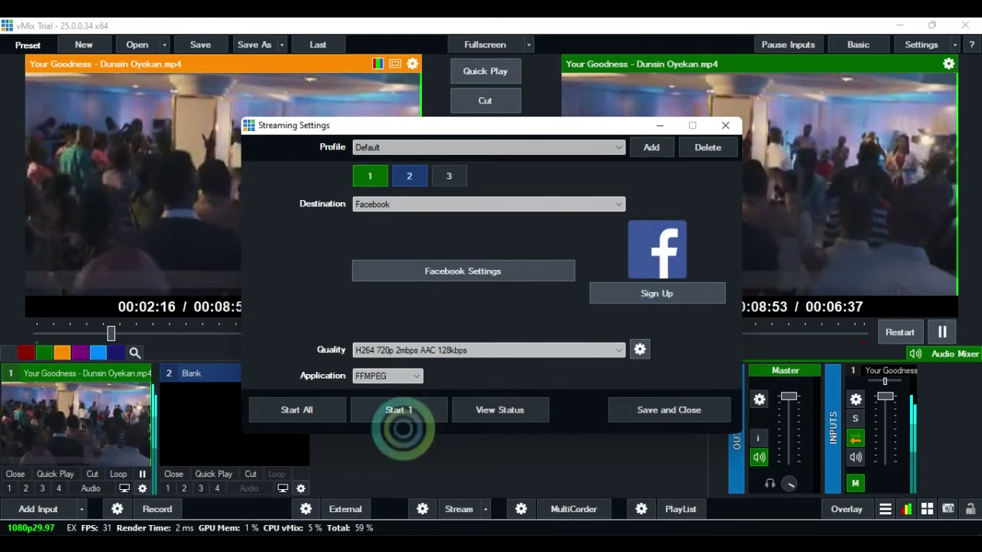